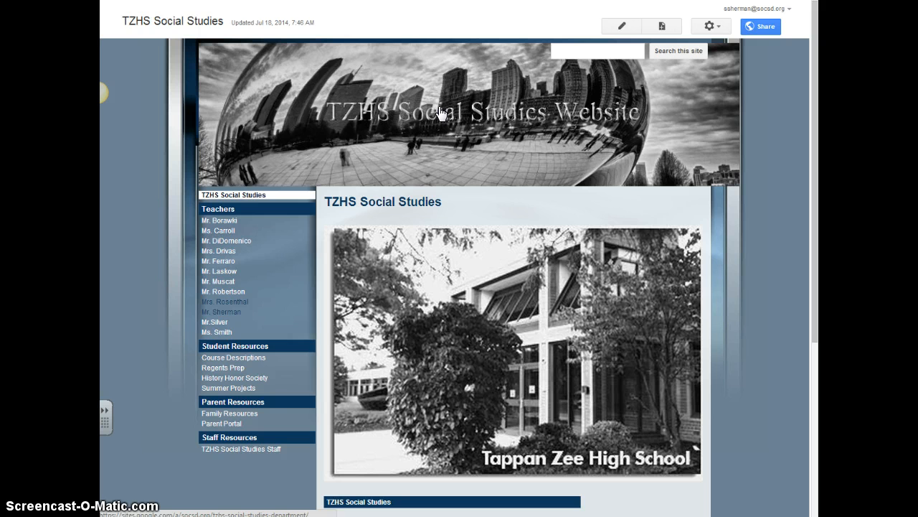
Step: Compare the sidebars of the department home page and the teacher's own site, finishing on the teacher's page
click(480, 159)
click(223, 302)
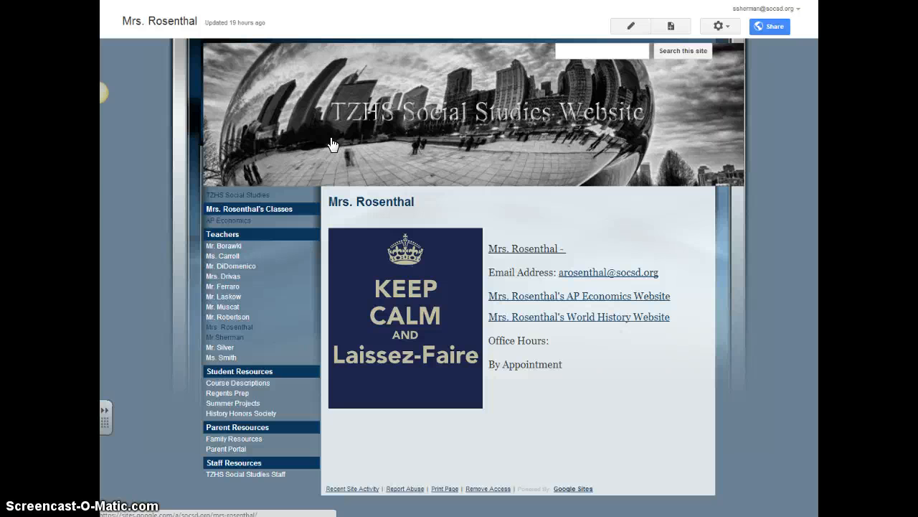
click(113, 200)
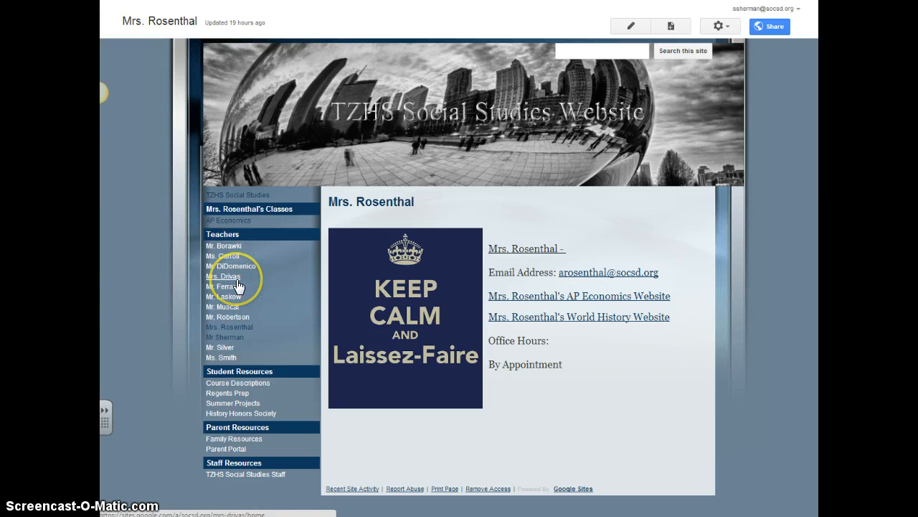
click(238, 195)
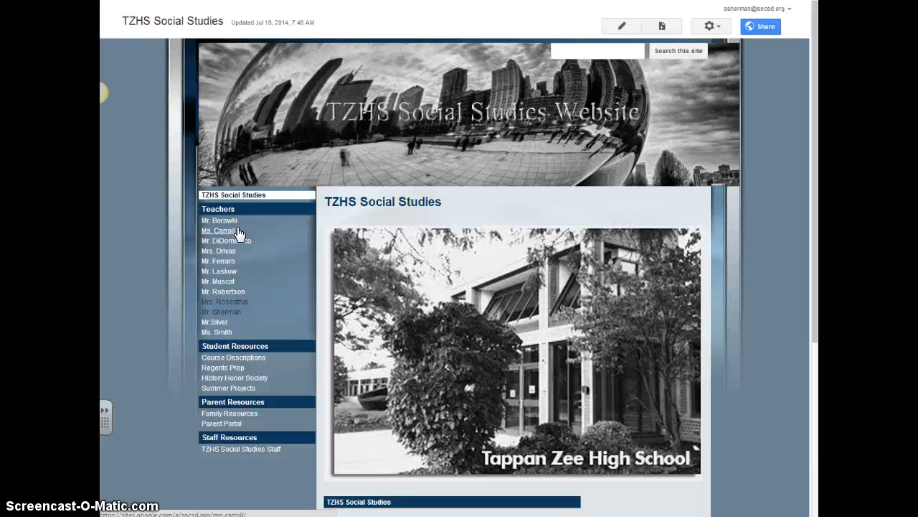
click(238, 311)
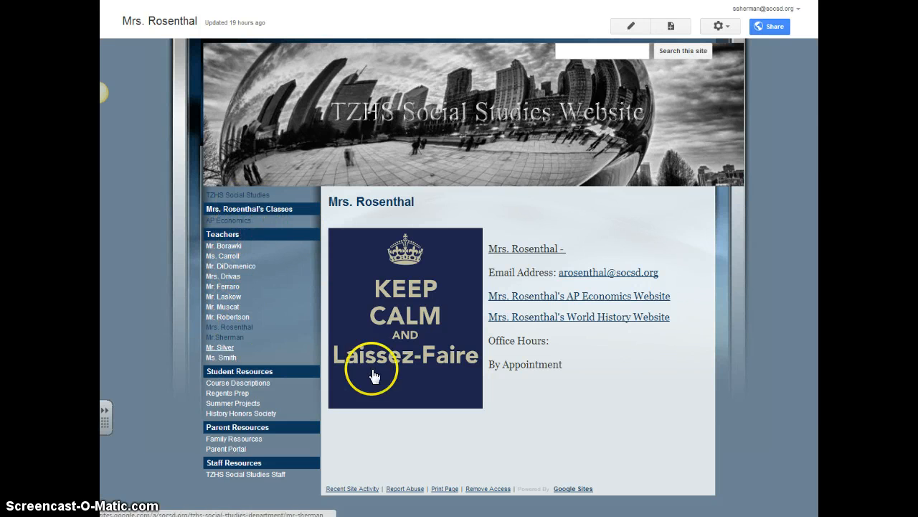
Step: Delete the teacher's classes navigation item from the sidebar in the site layout and leave layout editing
click(723, 26)
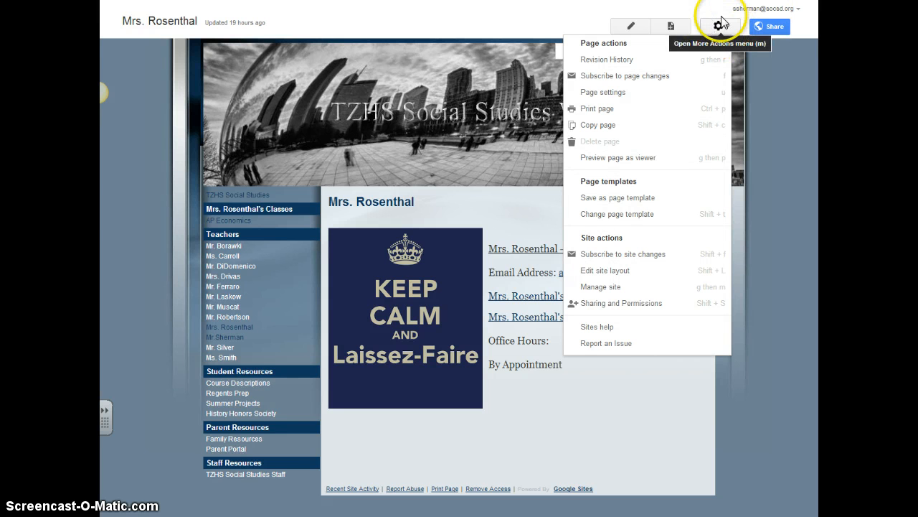
click(600, 271)
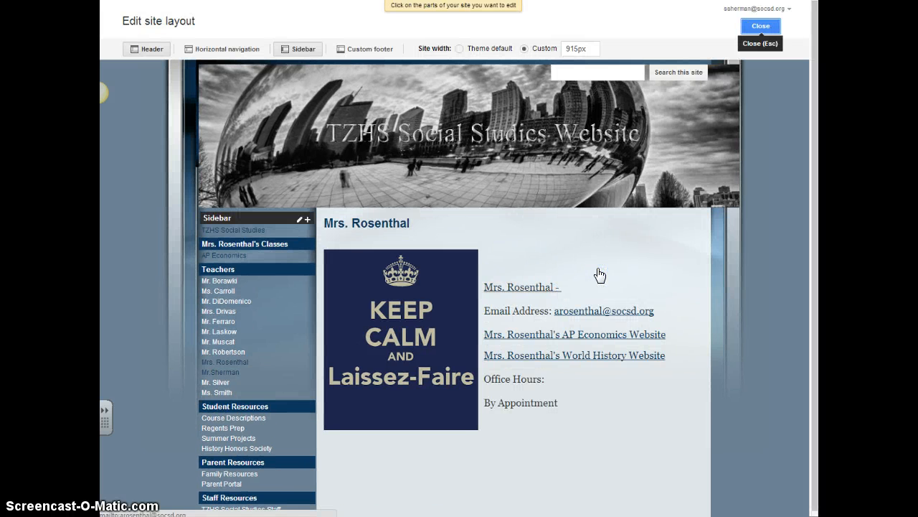
mouse_move(242, 241)
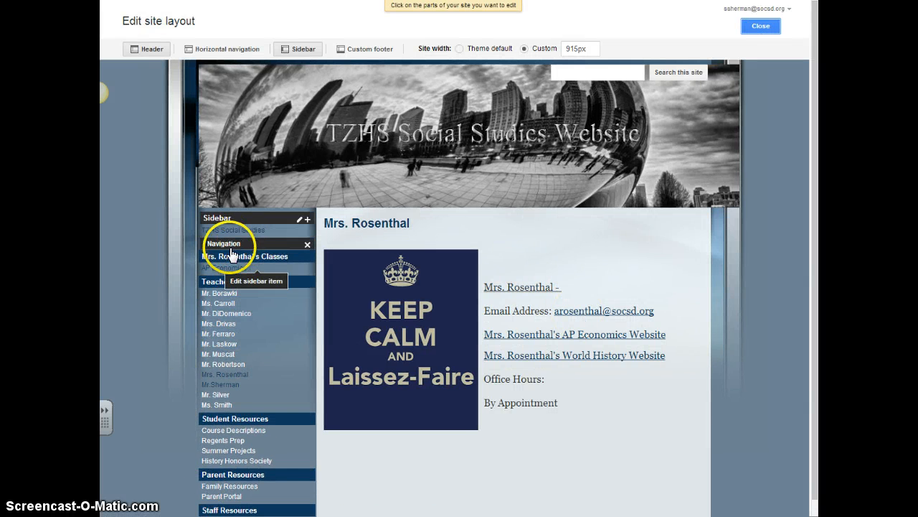
click(307, 246)
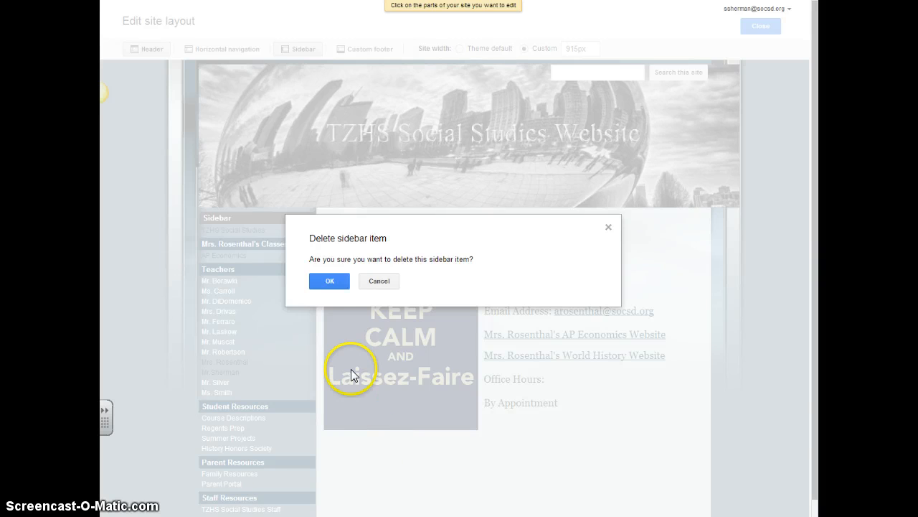
click(330, 281)
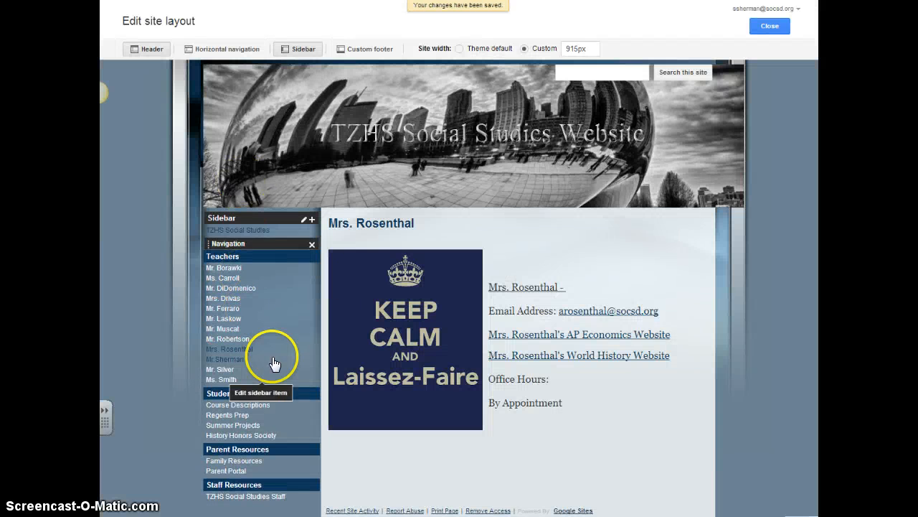
click(770, 29)
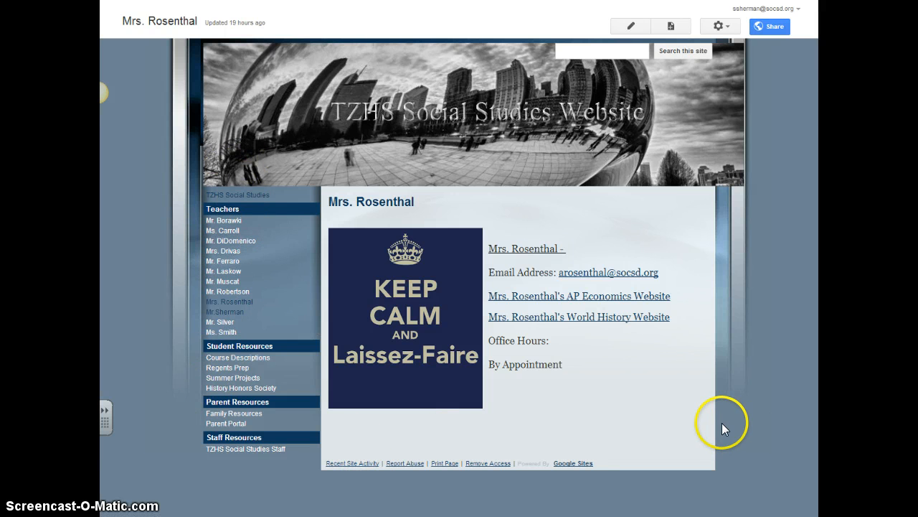
Step: Reopen the site layout for editing and add a new Navigation item to the sidebar
click(729, 33)
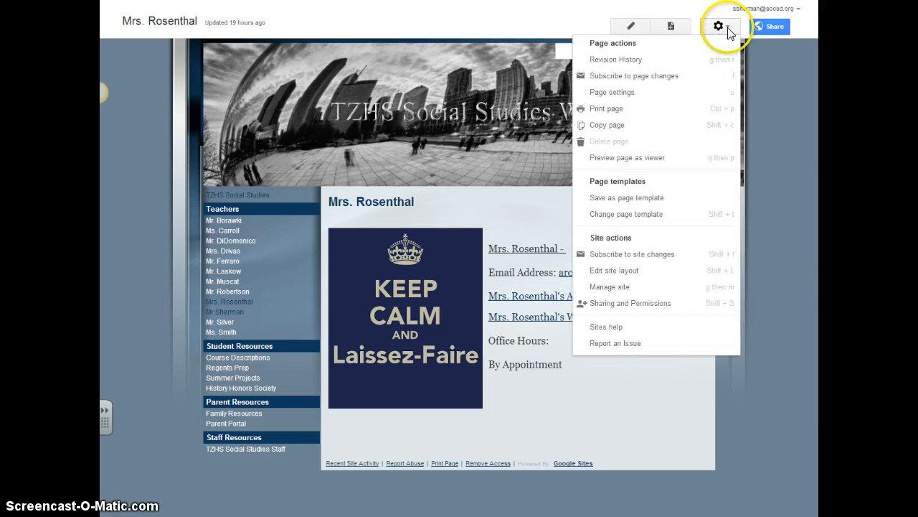
click(614, 270)
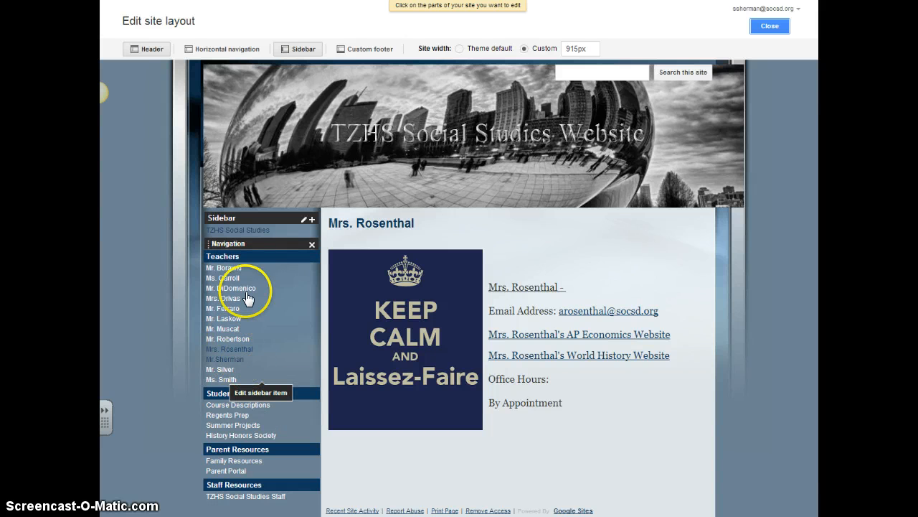
click(312, 221)
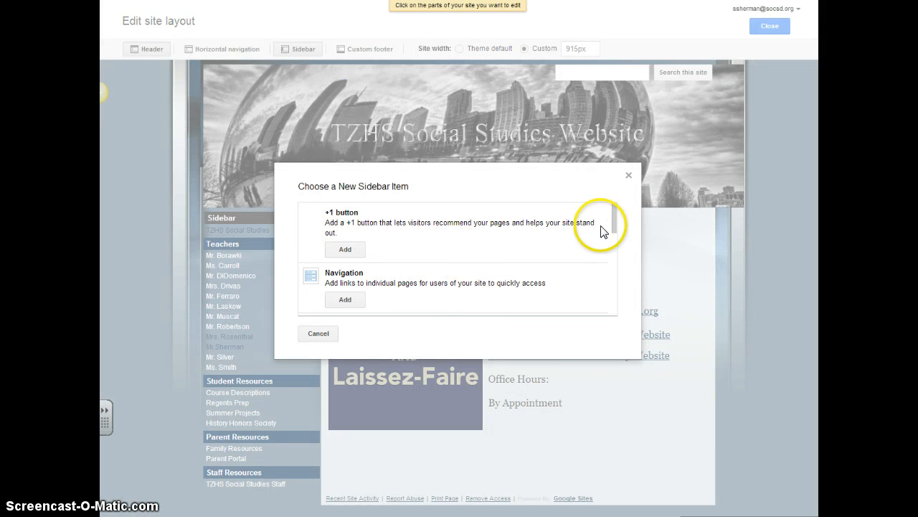
drag(613, 222, 615, 290)
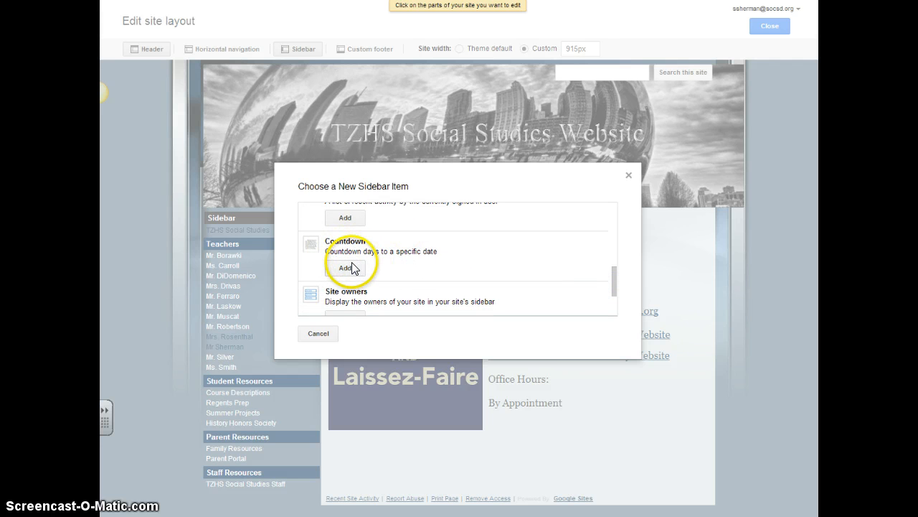
click(613, 290)
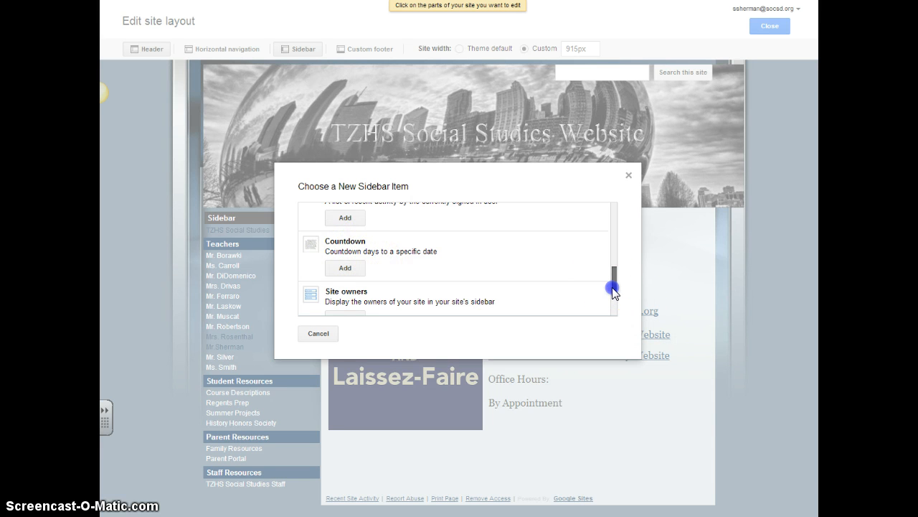
drag(613, 290, 611, 230)
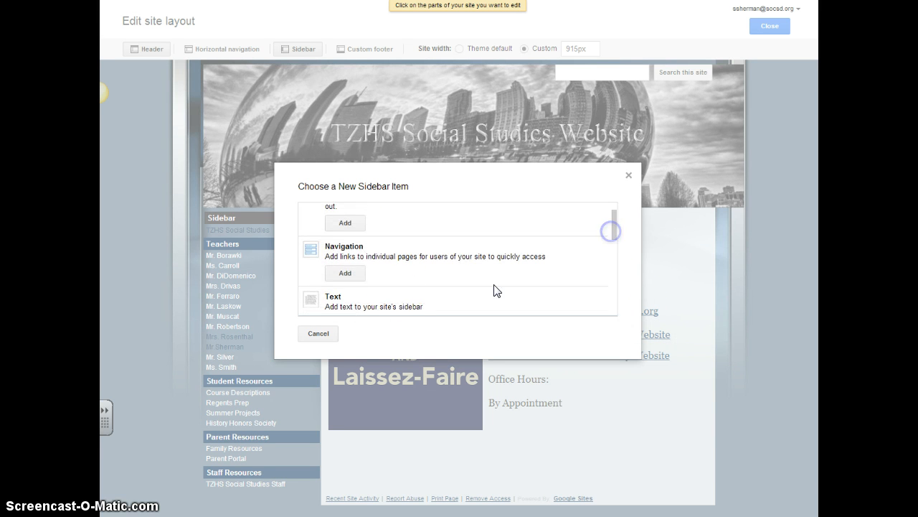
click(345, 273)
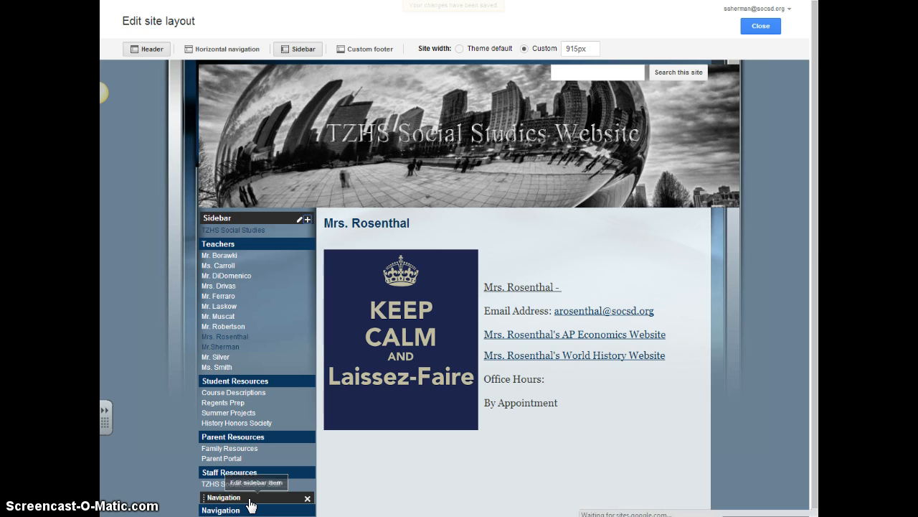
Step: Retitle the new sidebar navigation item with the teacher's name followed by "Classes"
click(251, 504)
double_click(394, 135)
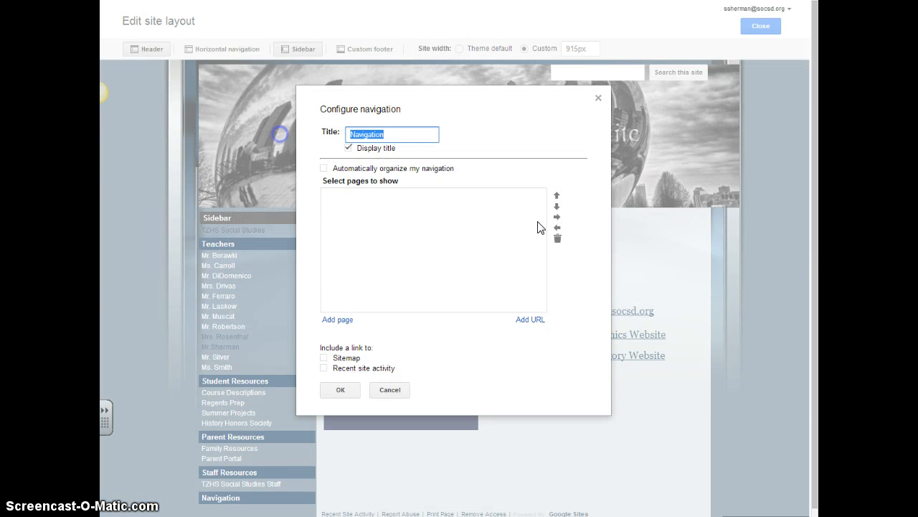
key(BackSpace)
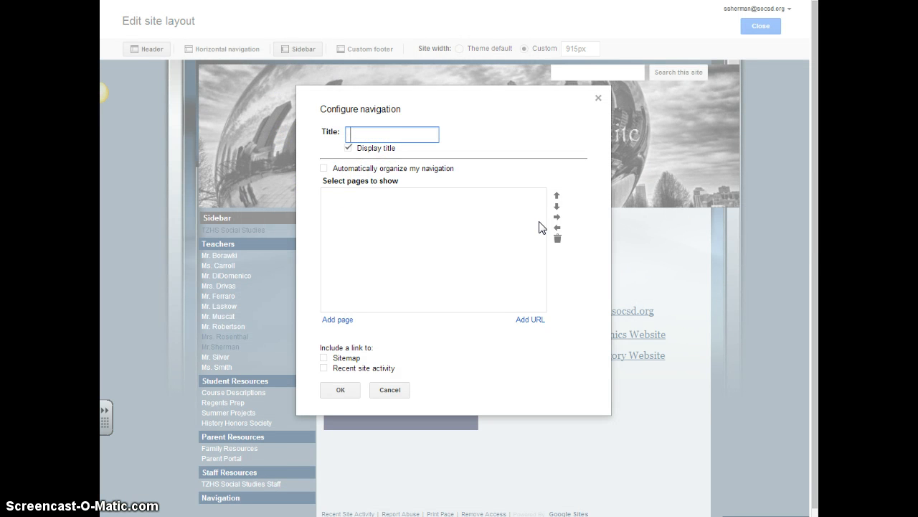
text(Mrs. Rosenthal's Cla)
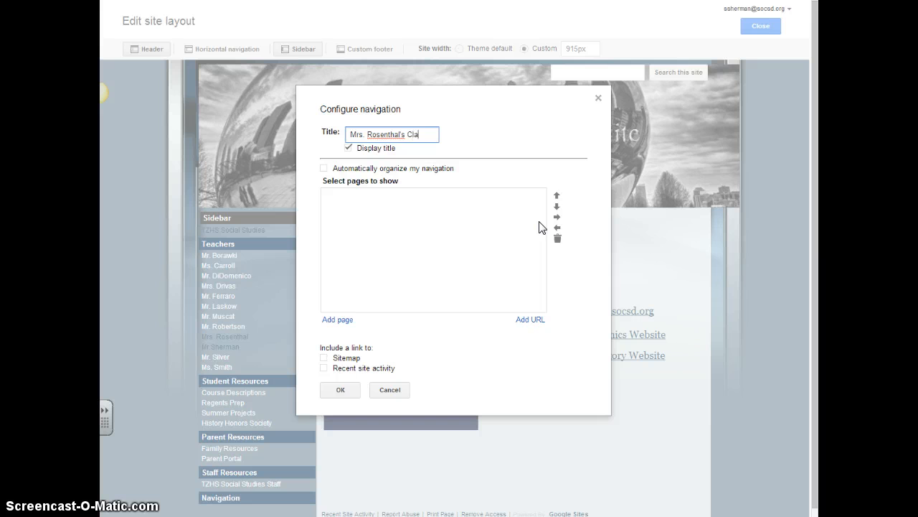
text(sses)
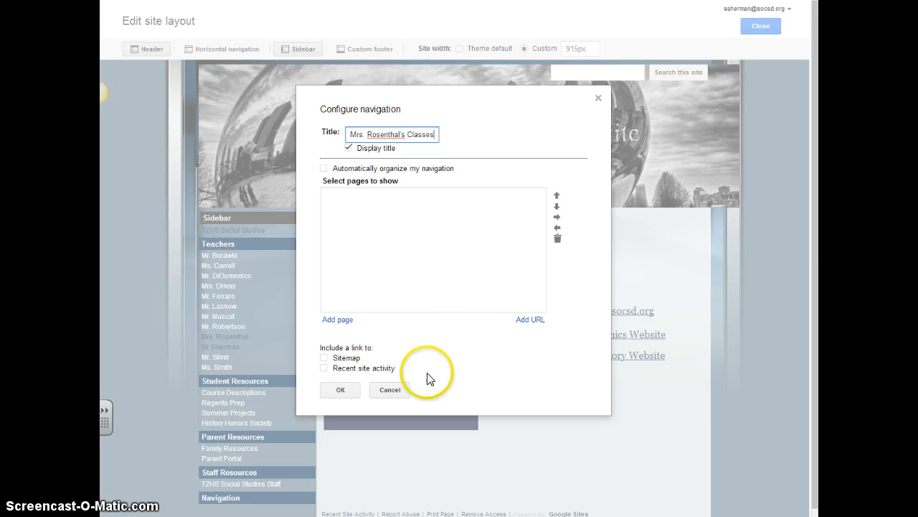
click(345, 390)
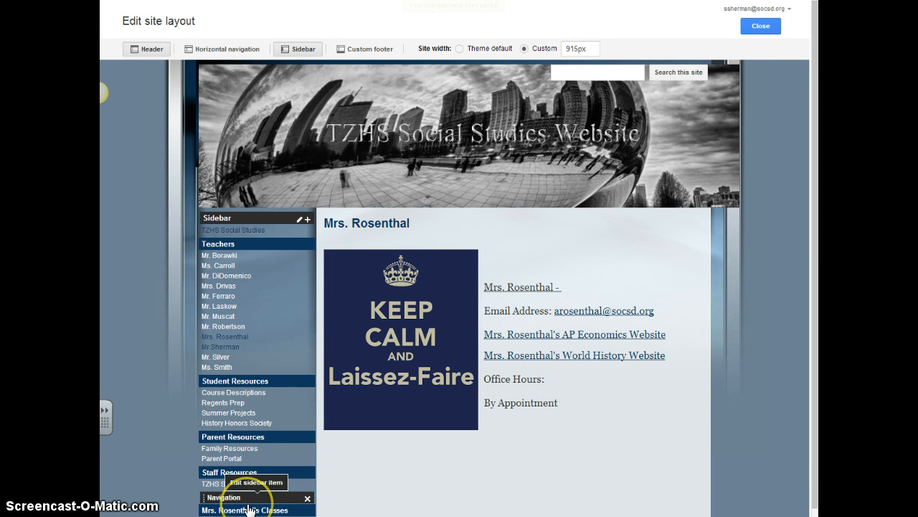
Step: Move the teacher's classes item directly above the Teachers section in the sidebar and leave layout editing
drag(248, 509, 253, 242)
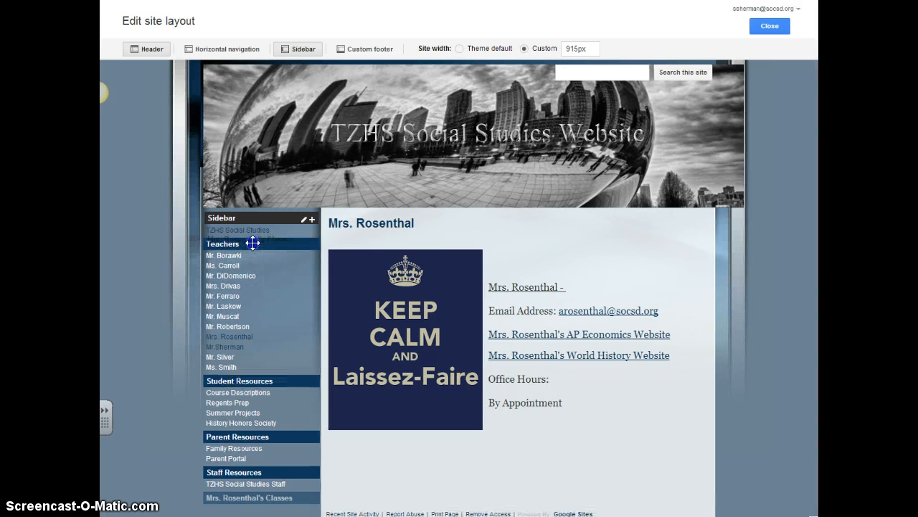
drag(252, 243, 253, 242)
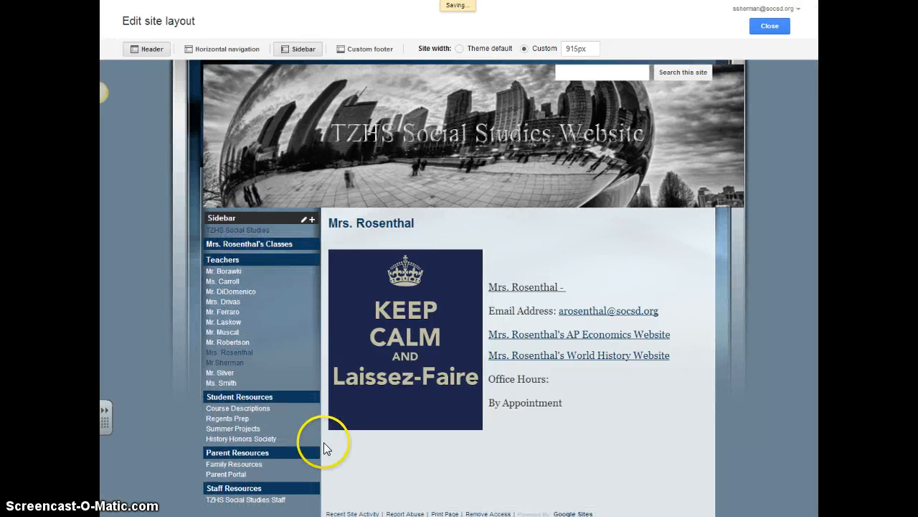
click(770, 27)
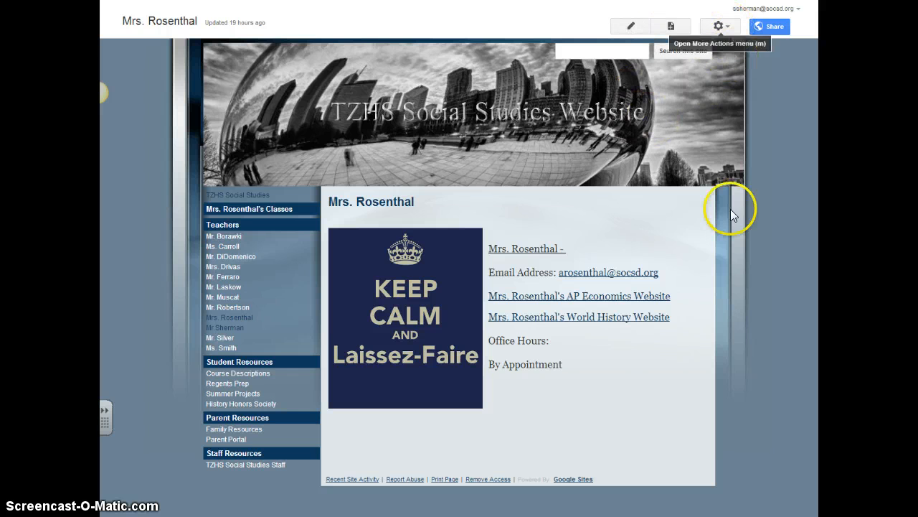
Step: Create a top-level page named "Global 9" using the Web Page template
click(672, 28)
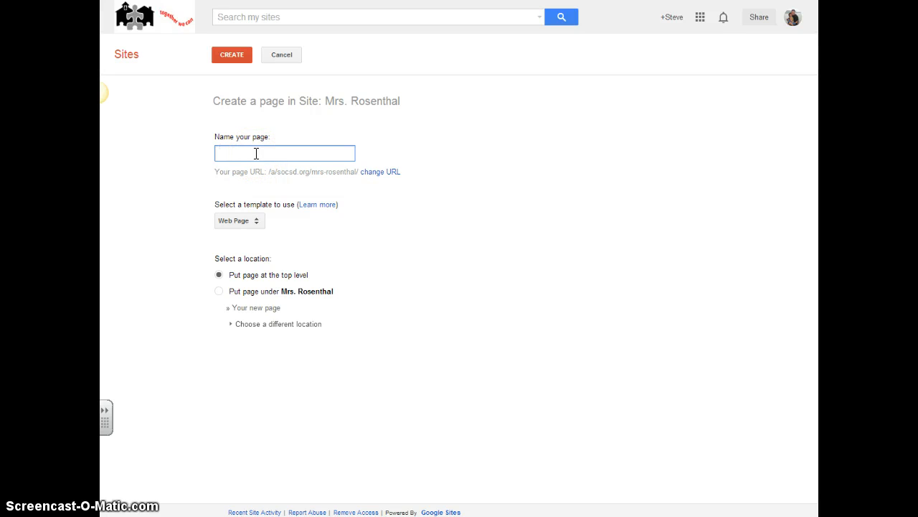
text(Glo)
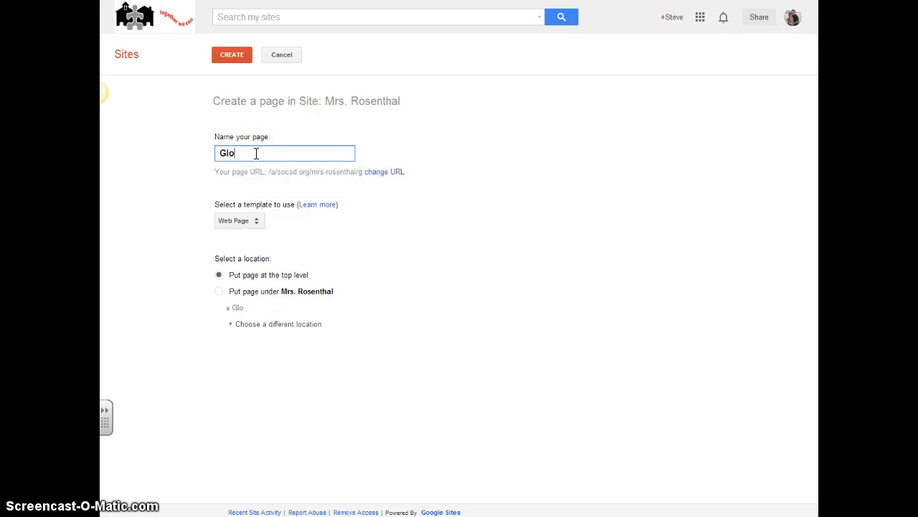
text(bal 9)
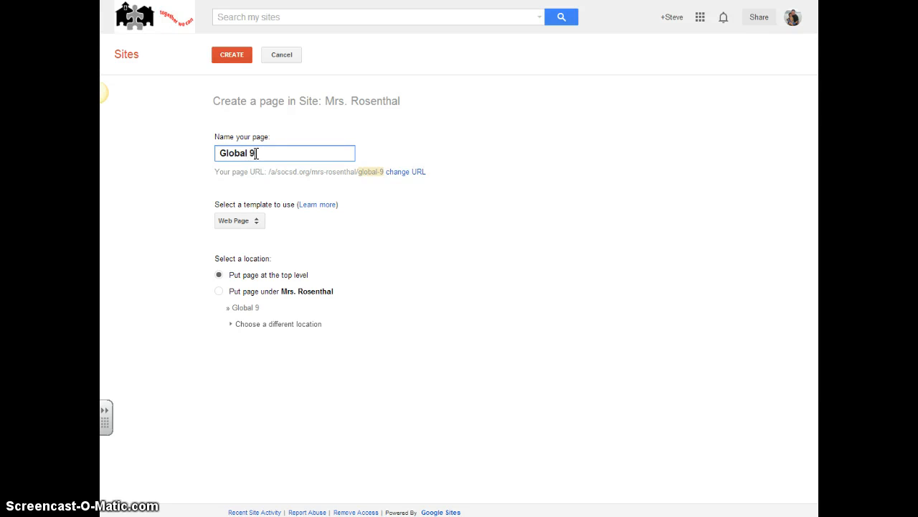
click(218, 58)
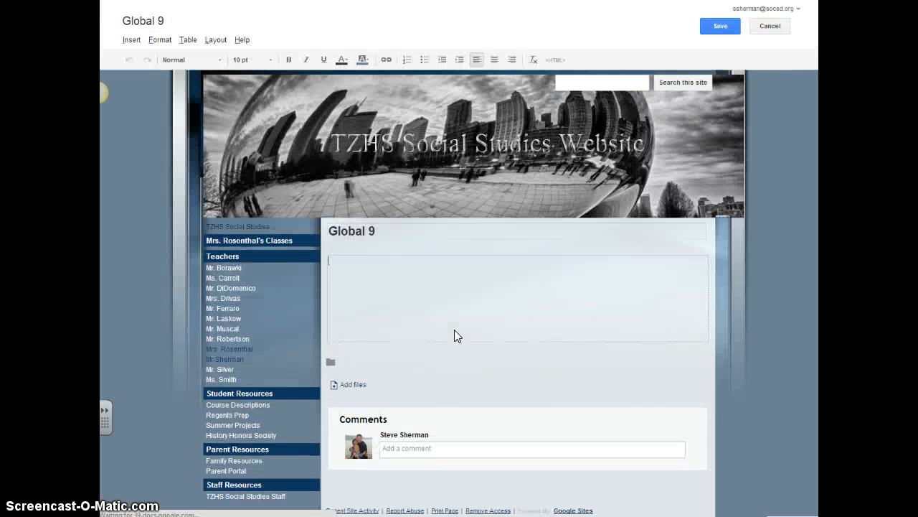
Step: Enter "Link to reading" and, on a separate line below it, "Post links etc..." in the Global 9 page body
click(365, 299)
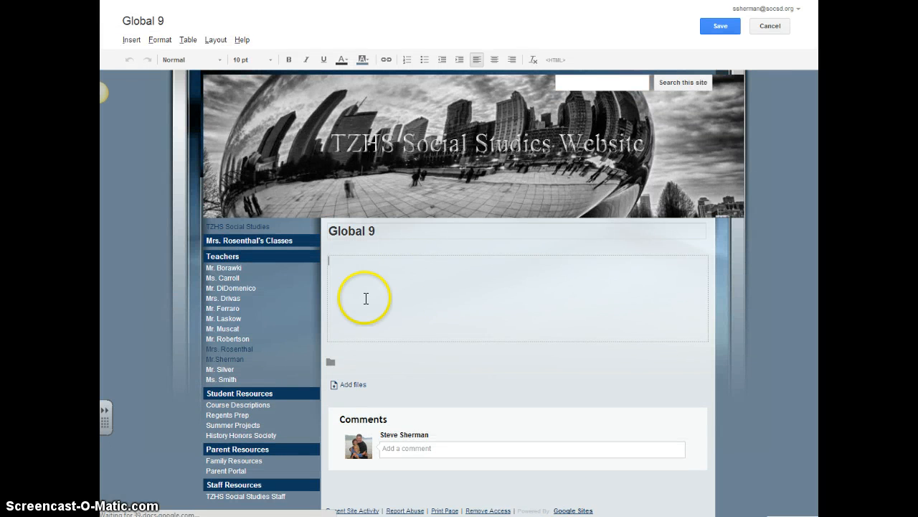
click(509, 333)
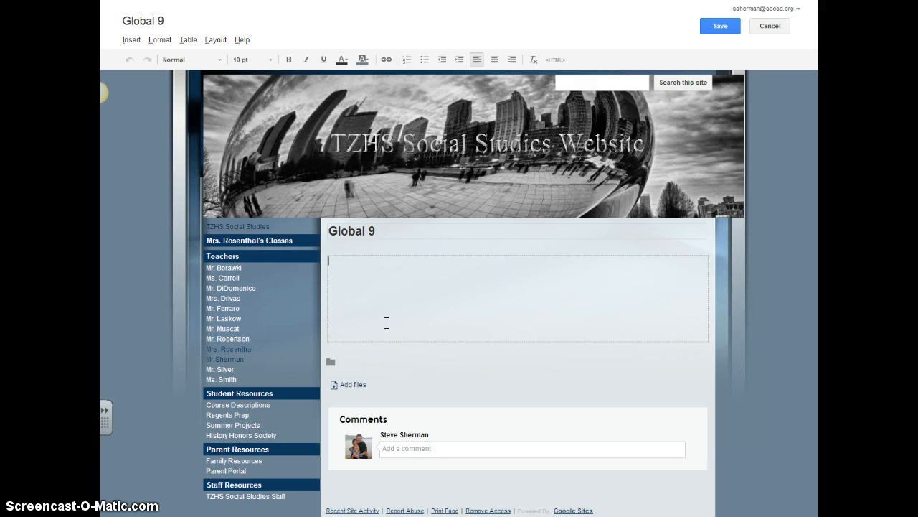
text(Link to readingh)
key(Return)
click(381, 261)
key(BackSpace)
key(Return)
text(Post links etc...)
click(436, 307)
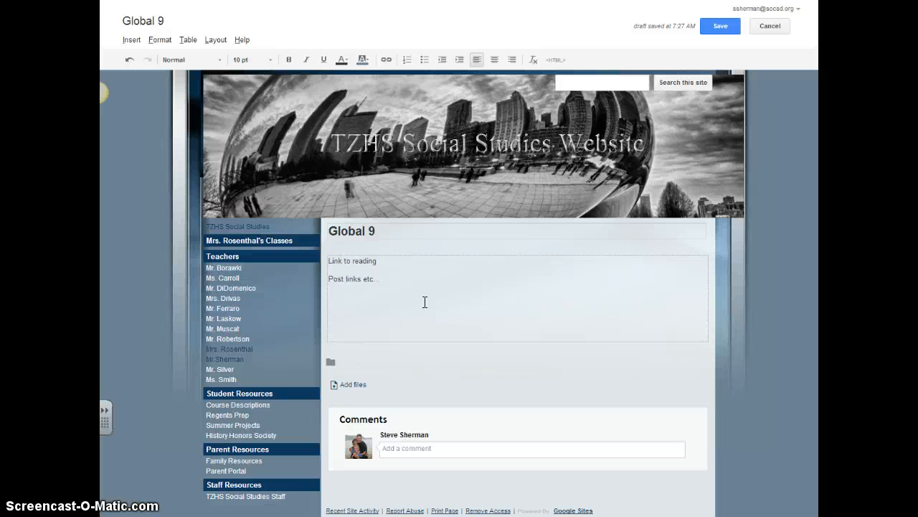
click(415, 298)
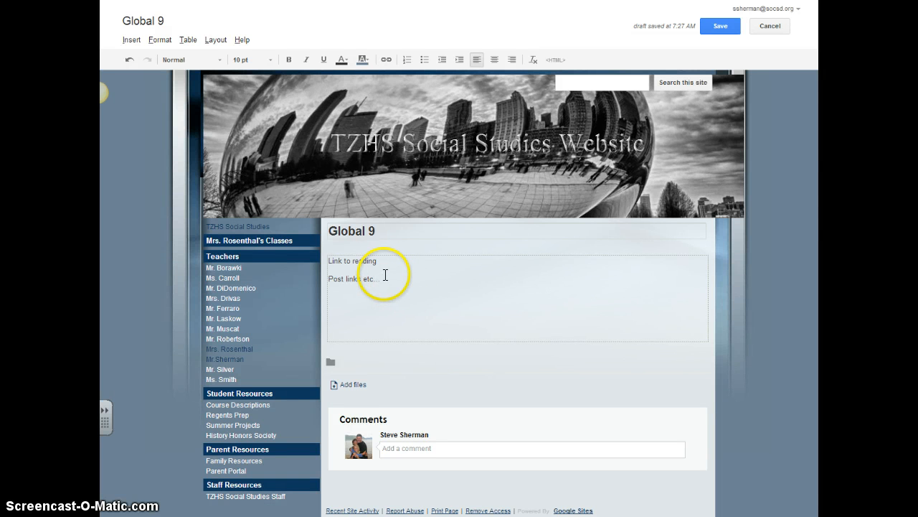
Step: Link the "Link to reading" text to the web address cnn.com, set it to open in a new window, and save the page
click(374, 262)
drag(374, 262, 330, 261)
click(402, 303)
click(396, 285)
drag(376, 261, 331, 260)
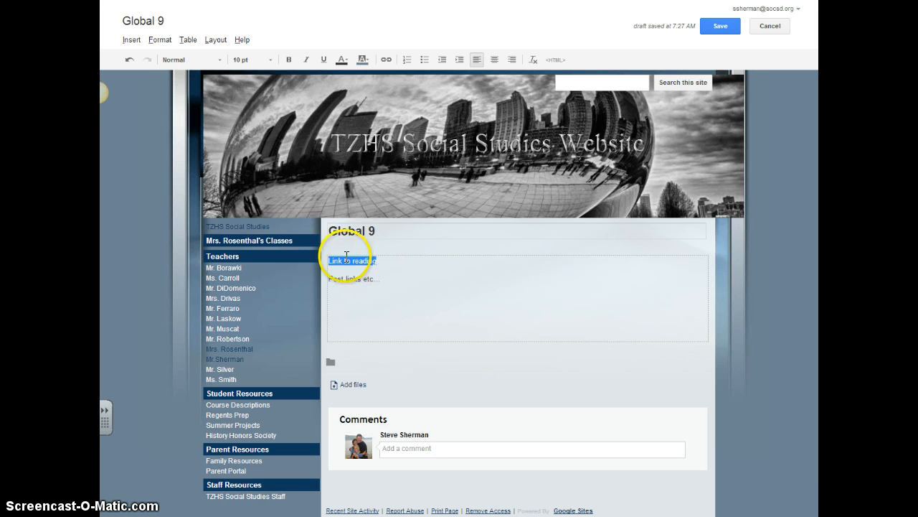
click(386, 60)
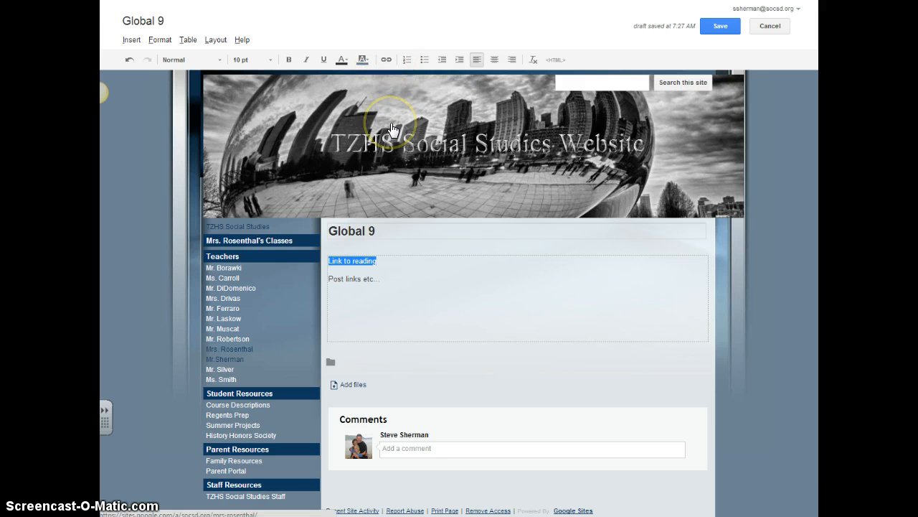
click(386, 60)
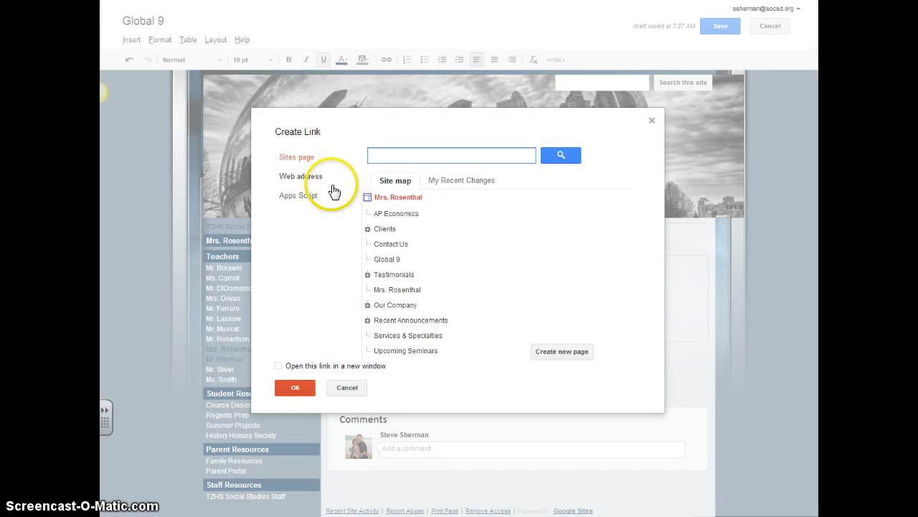
click(302, 179)
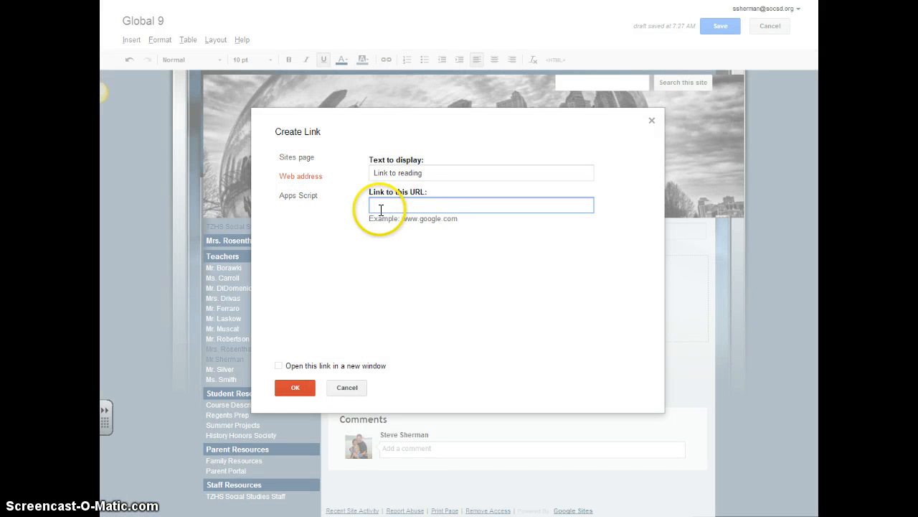
text(c)
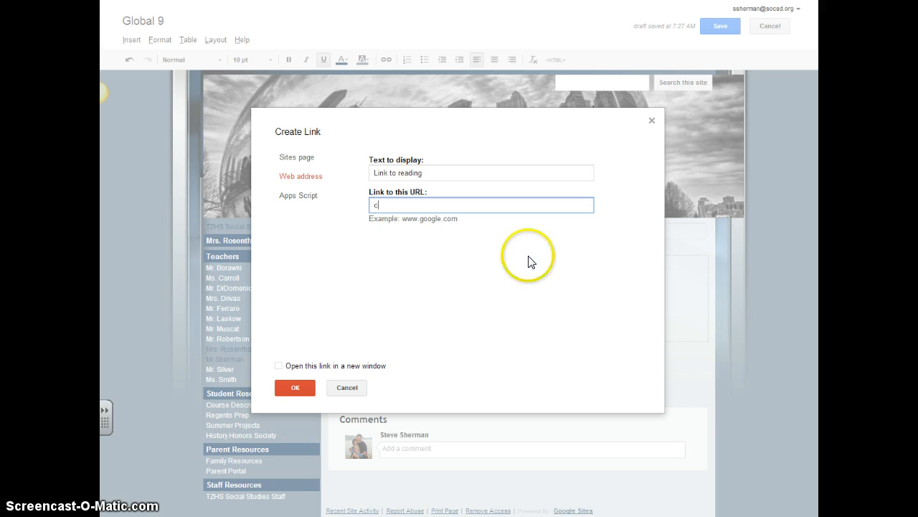
text(nn.com)
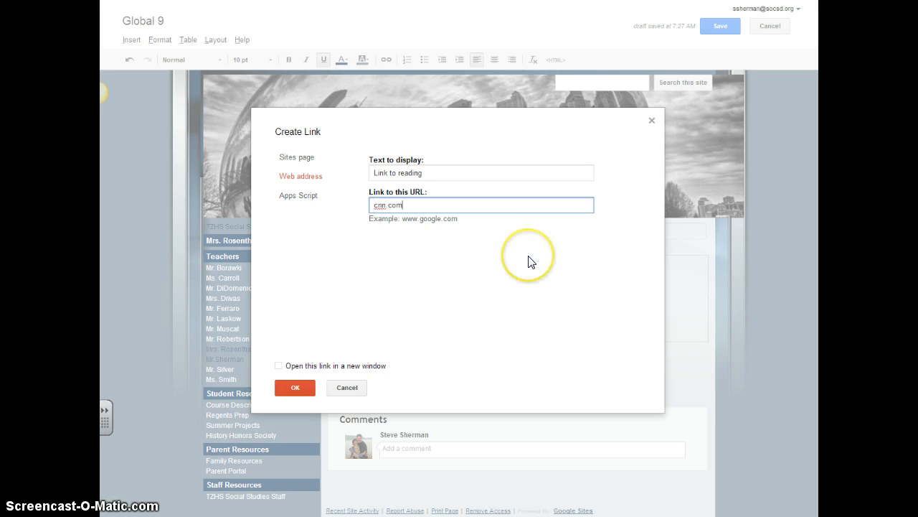
click(278, 367)
click(295, 387)
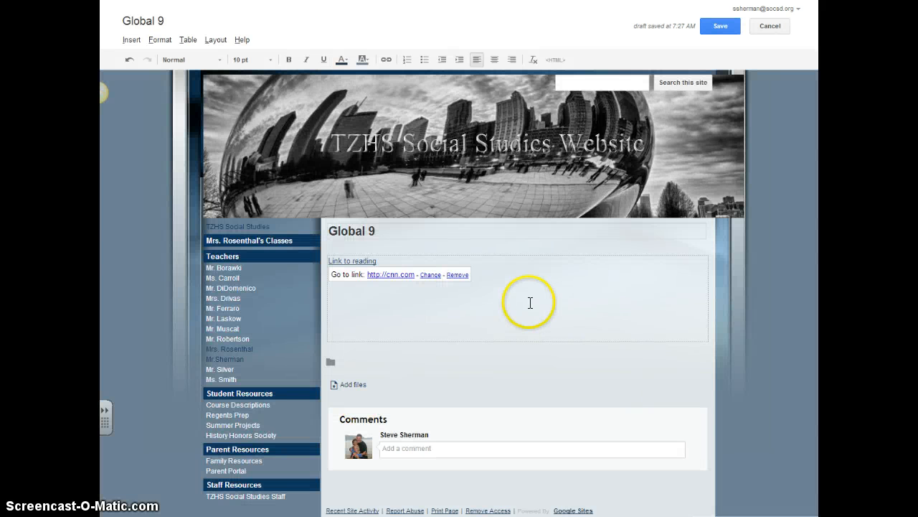
click(530, 302)
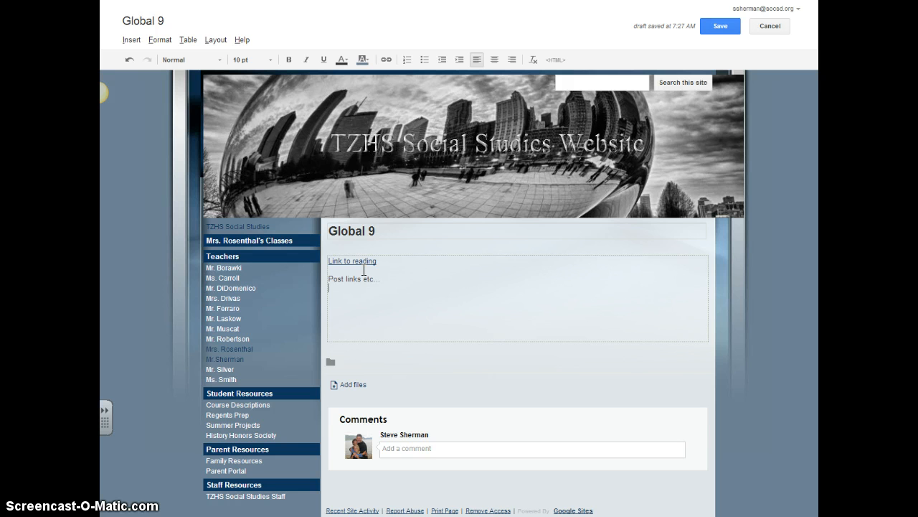
click(732, 27)
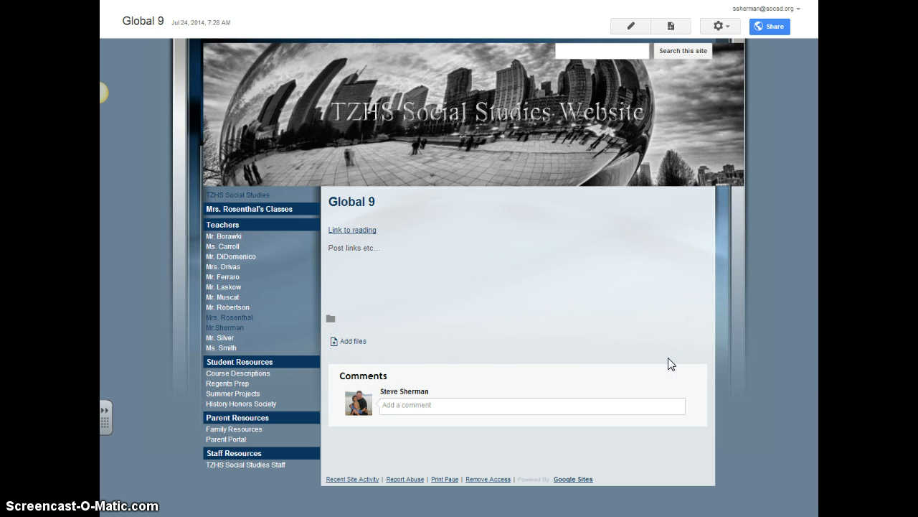
Step: In the Global 9 page settings, disable sub-page links, attachments and comments, and show the page under the teacher's classes in the sidebar
click(725, 29)
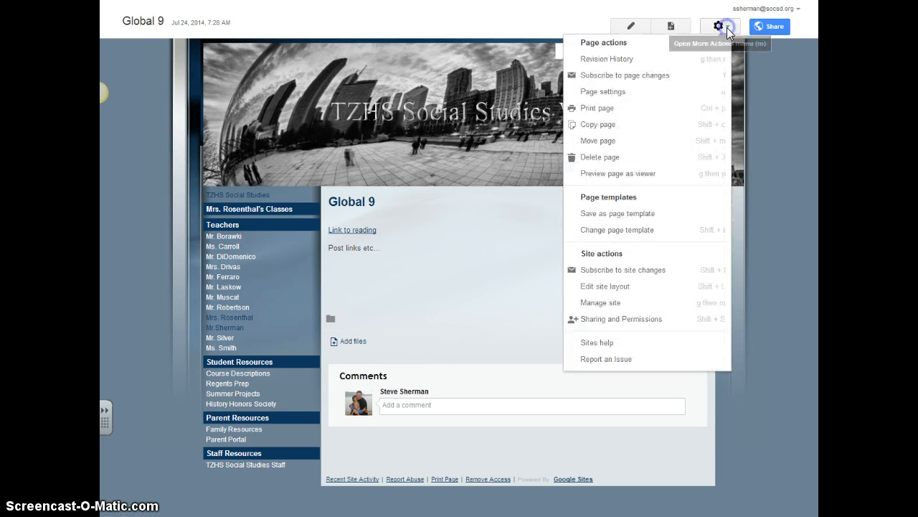
click(592, 92)
click(481, 345)
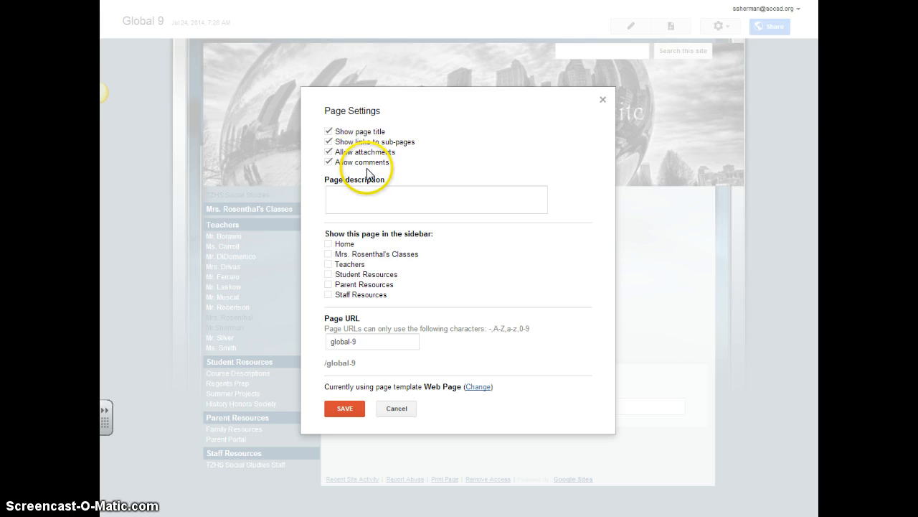
click(327, 142)
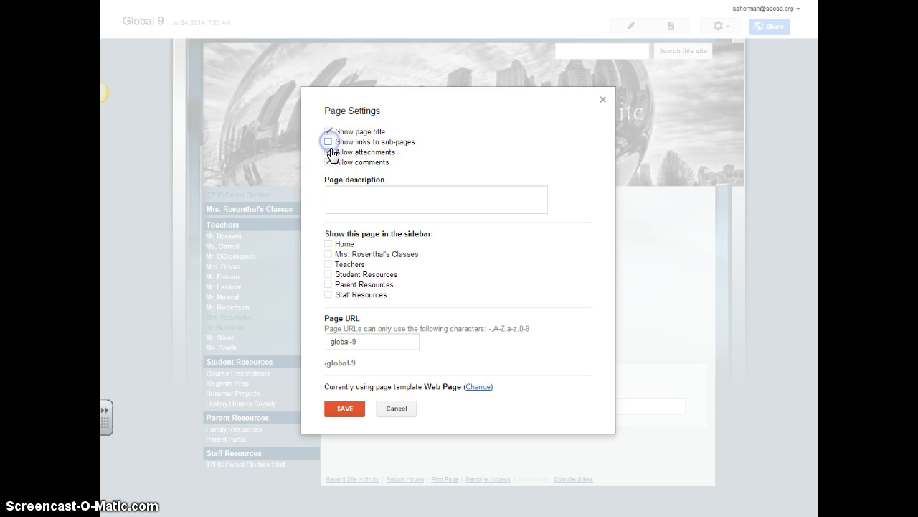
click(328, 162)
click(328, 151)
click(328, 162)
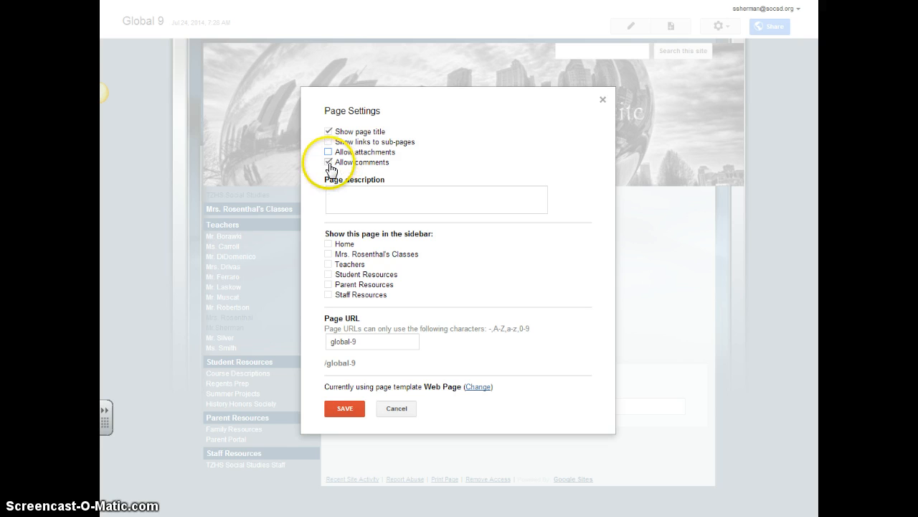
click(328, 162)
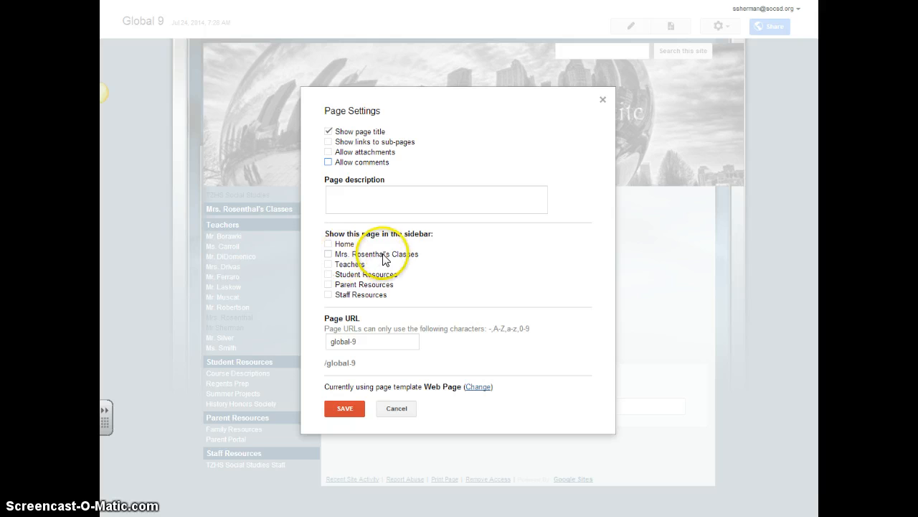
click(328, 255)
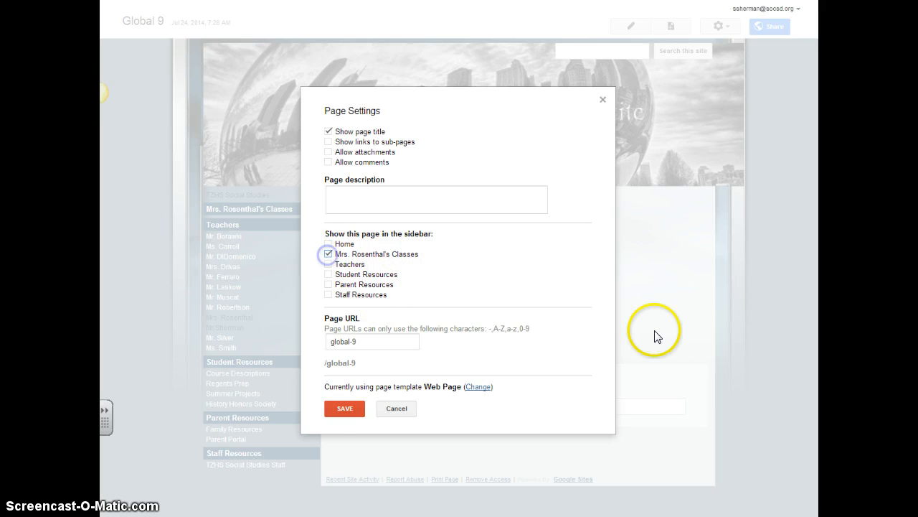
click(345, 408)
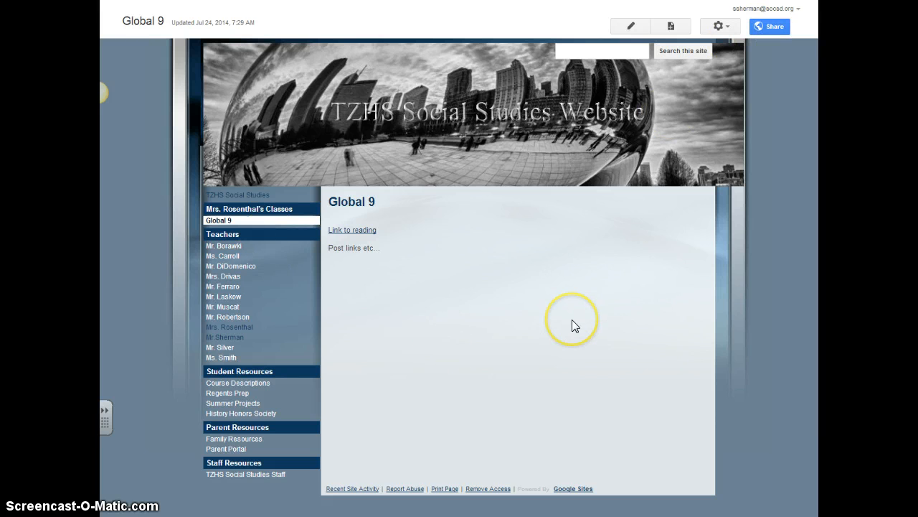
Step: Delete the teacher's classes navigation item from the sidebar in the site layout and leave layout editing
click(721, 29)
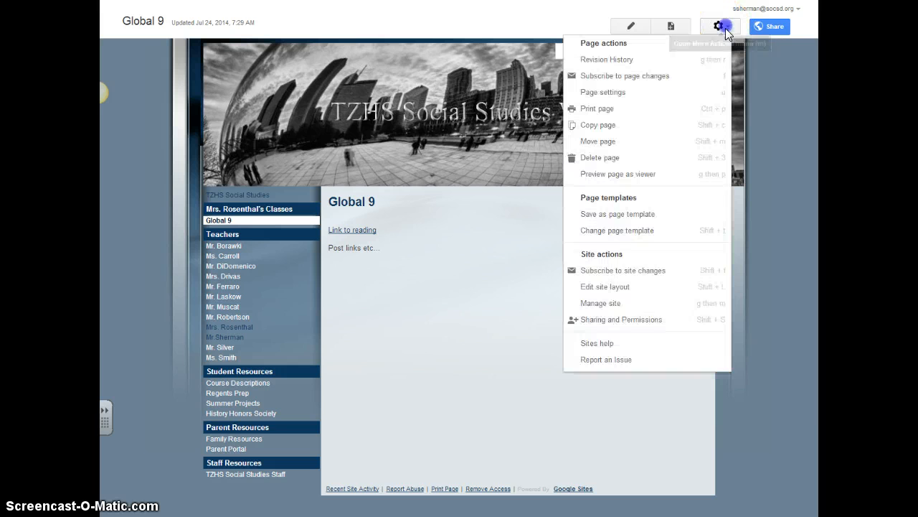
click(609, 286)
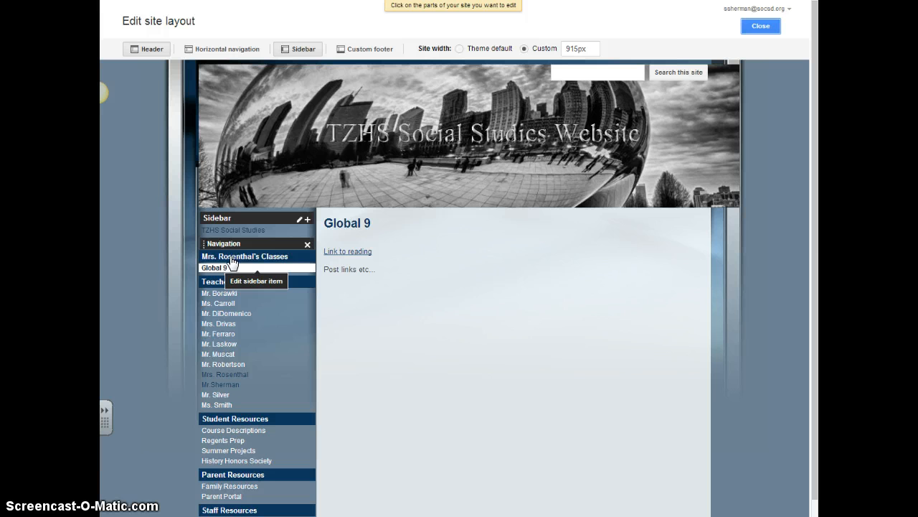
click(235, 261)
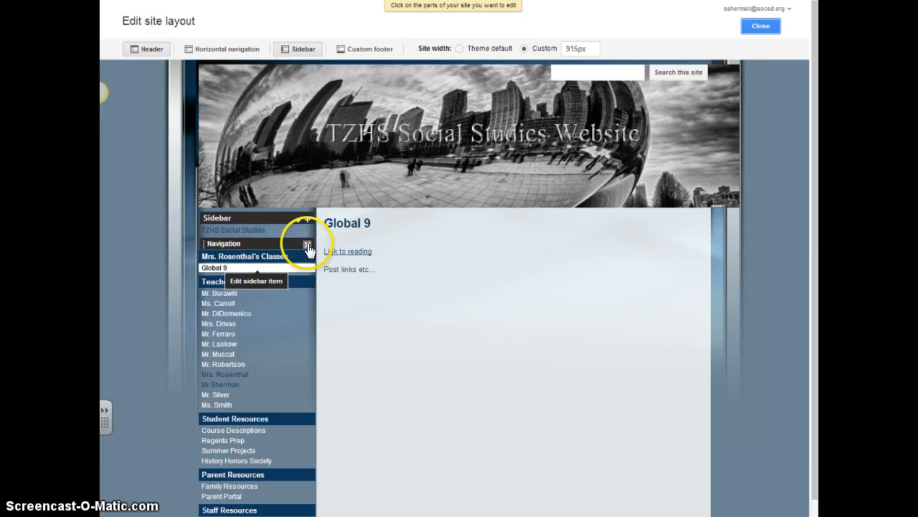
click(307, 247)
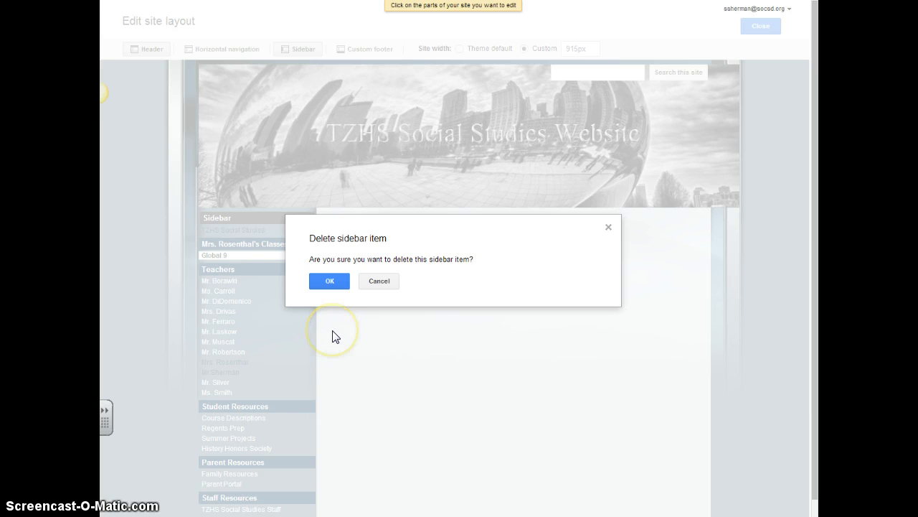
click(330, 284)
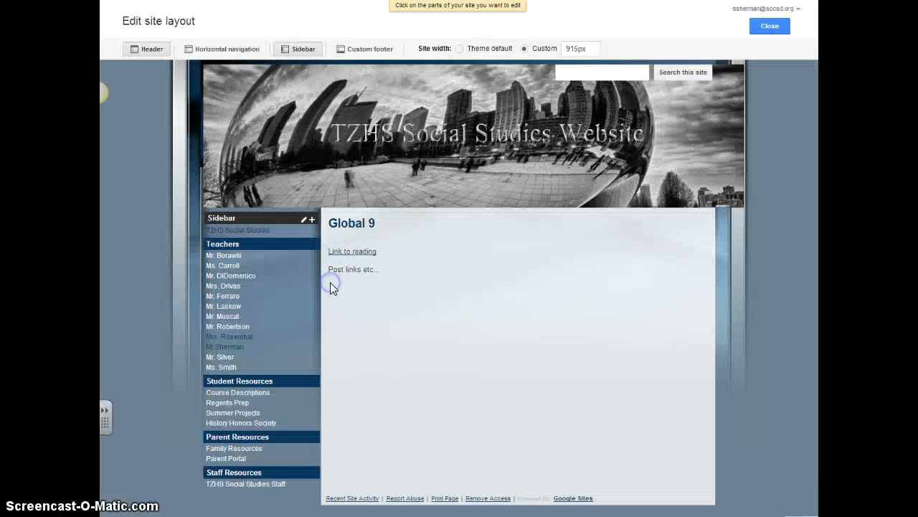
click(330, 293)
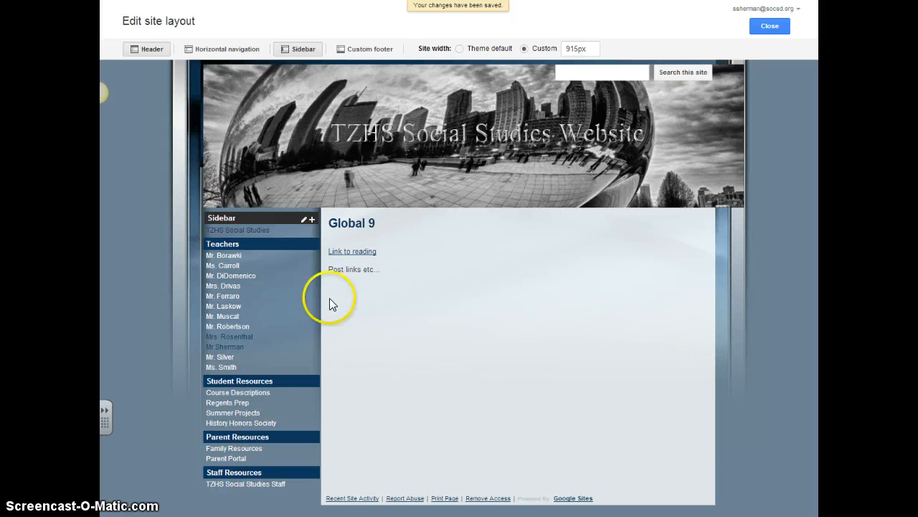
mouse_move(264, 294)
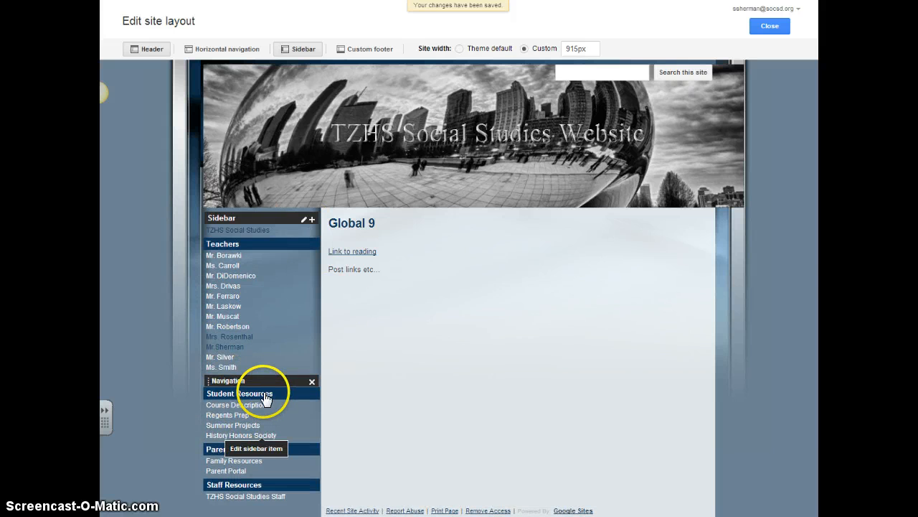
click(769, 28)
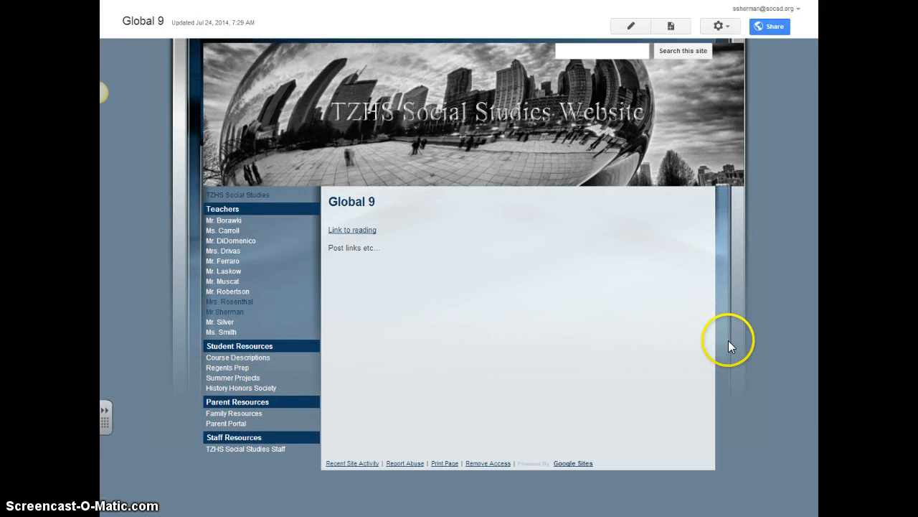